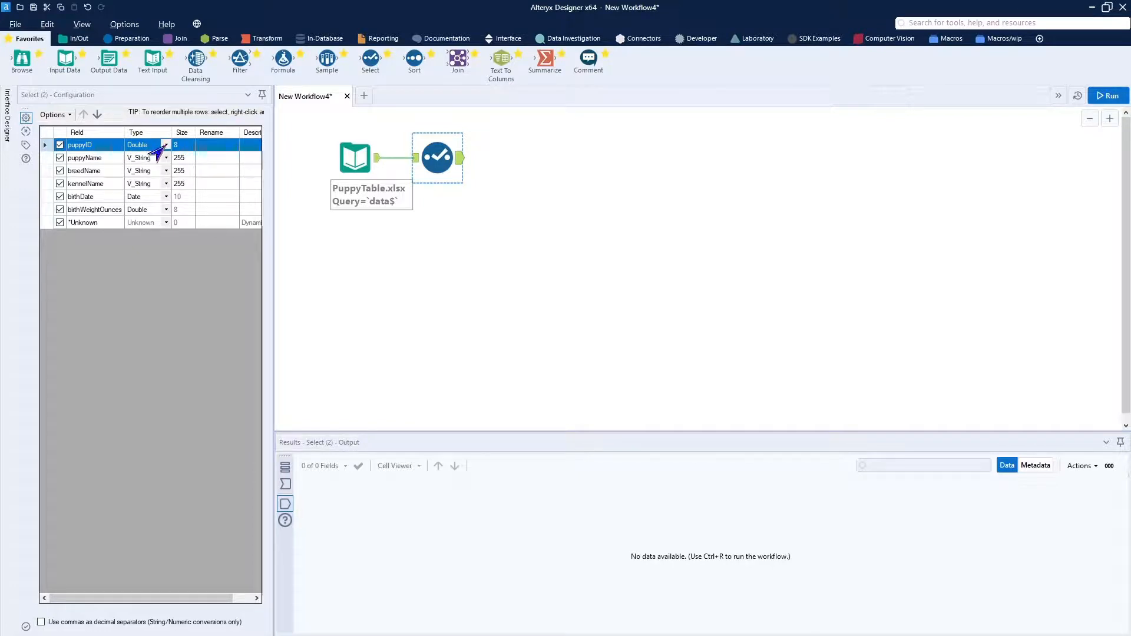
Change the puppyID field's type to Int32 in the Select tool connected to PuppyTable.xlsx.
left_click(164, 145)
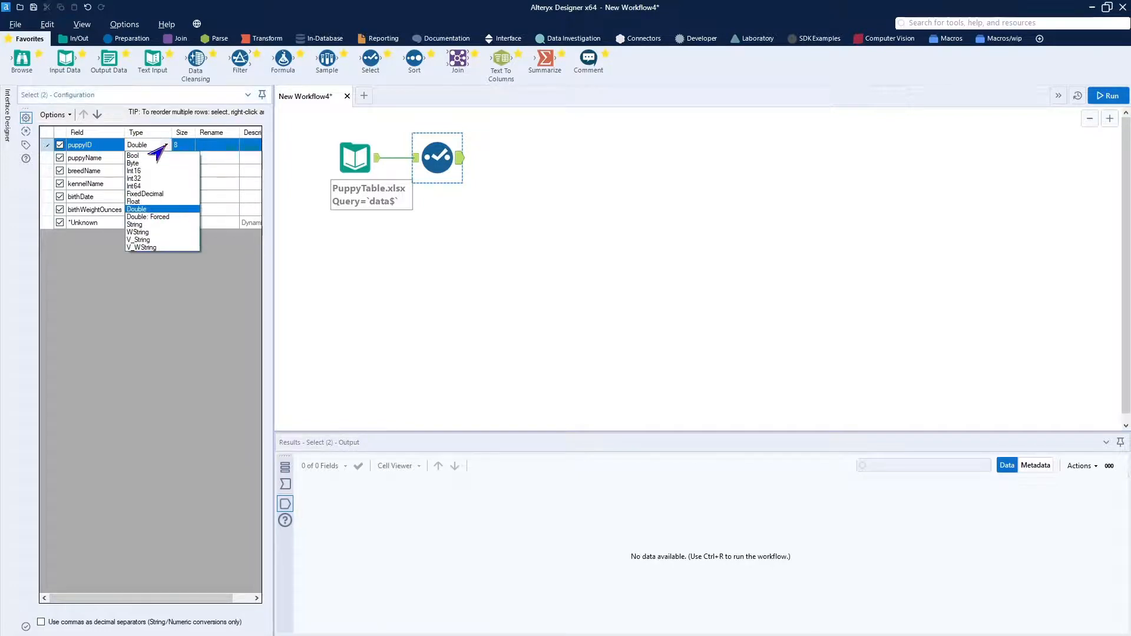
left_click(148, 179)
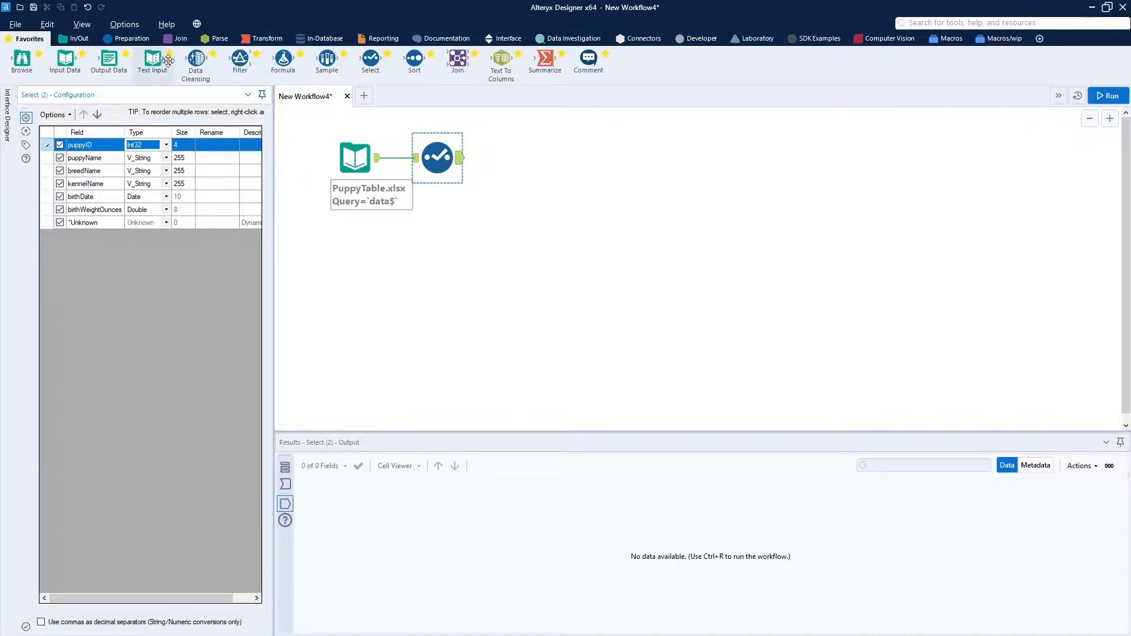
Add a second Input Data tool reading C:\2mutchAlien\daisyHill\PuppyTable.yxdb and connect a Select tool to it.
left_click_drag(68, 60, 352, 263)
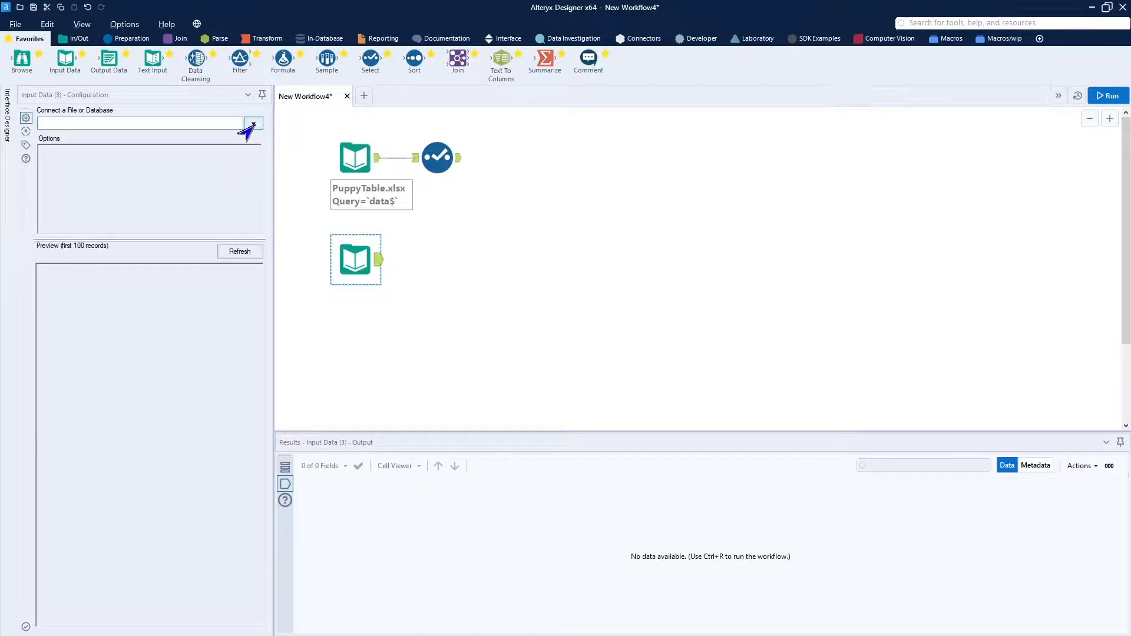
left_click(252, 124)
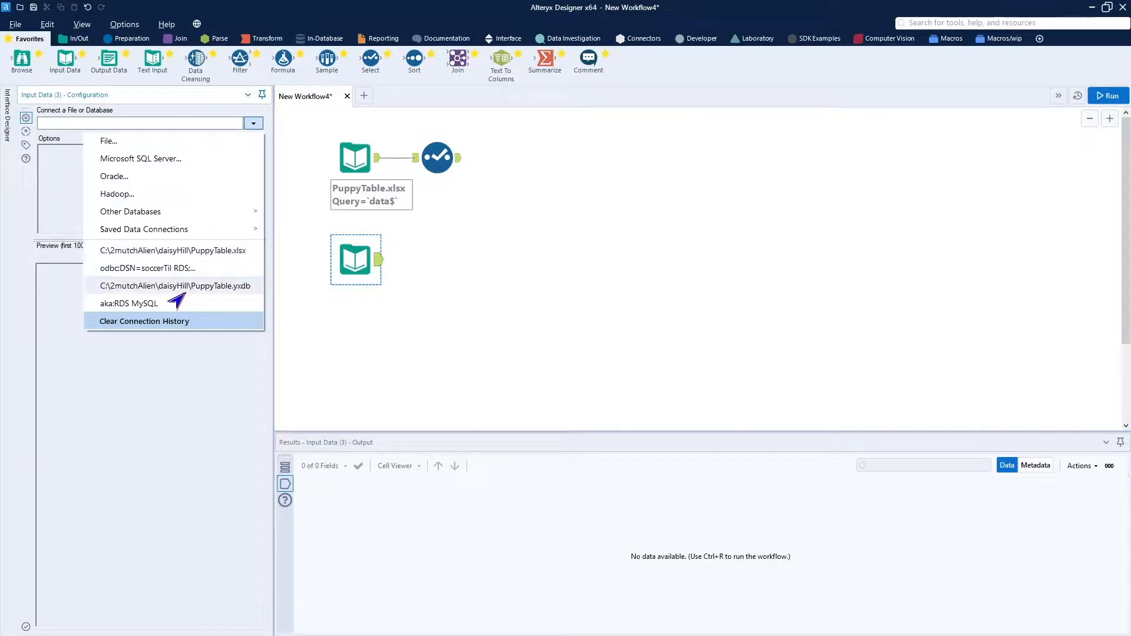
left_click(216, 287)
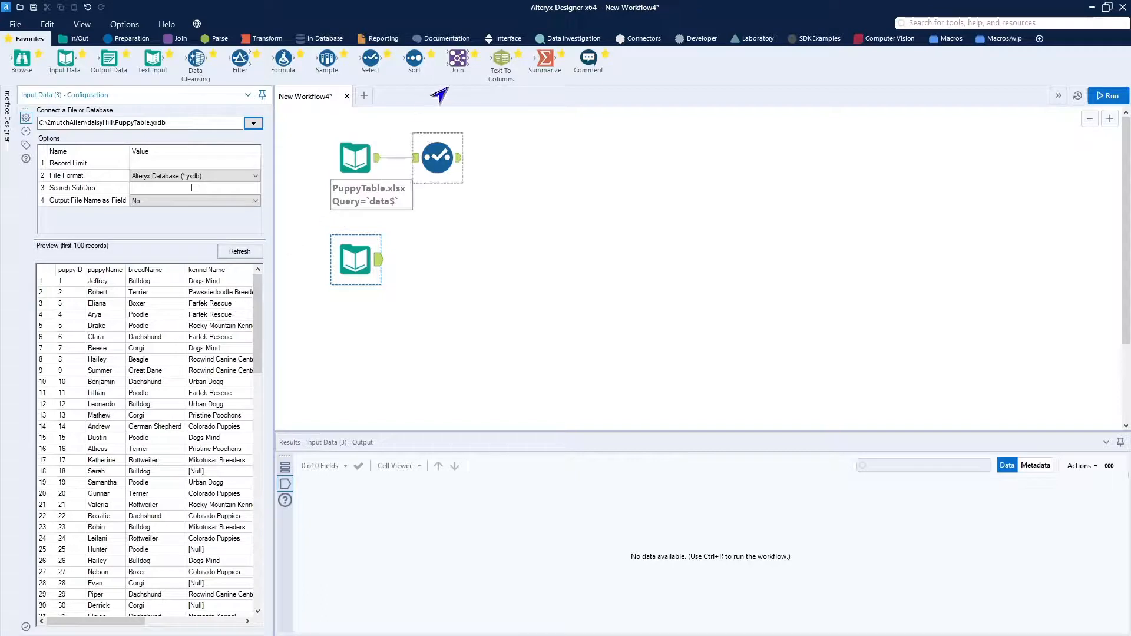
left_click_drag(370, 59, 442, 261)
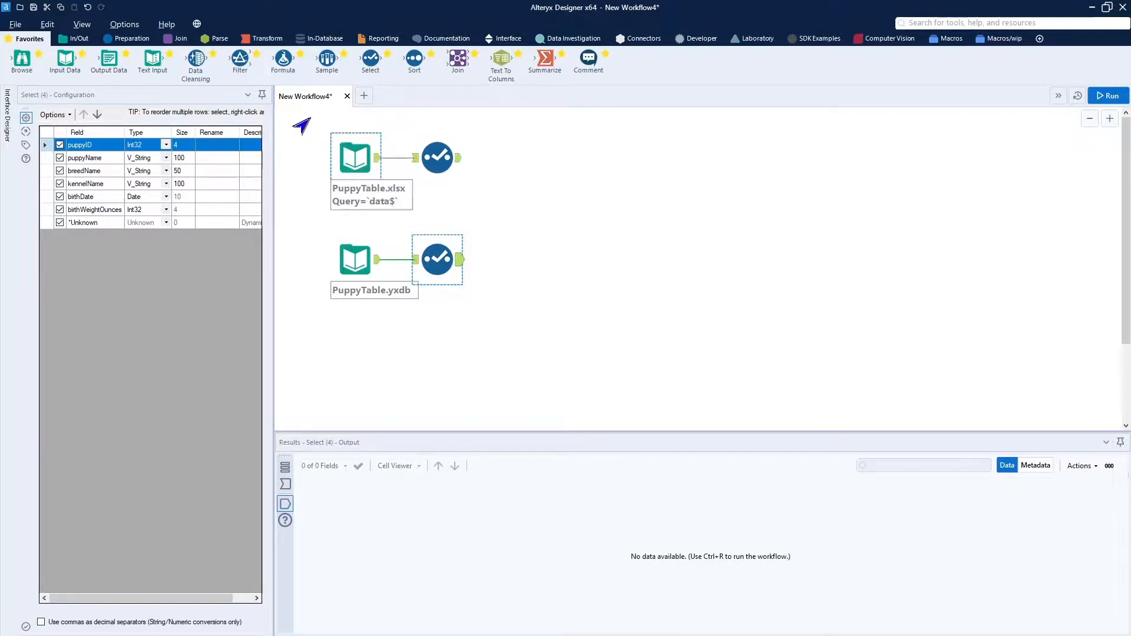
Delete the PuppyTable.xlsx input with its Select tool, and move the PuppyTable.yxdb branch up into the freed space.
left_click_drag(311, 117, 505, 207)
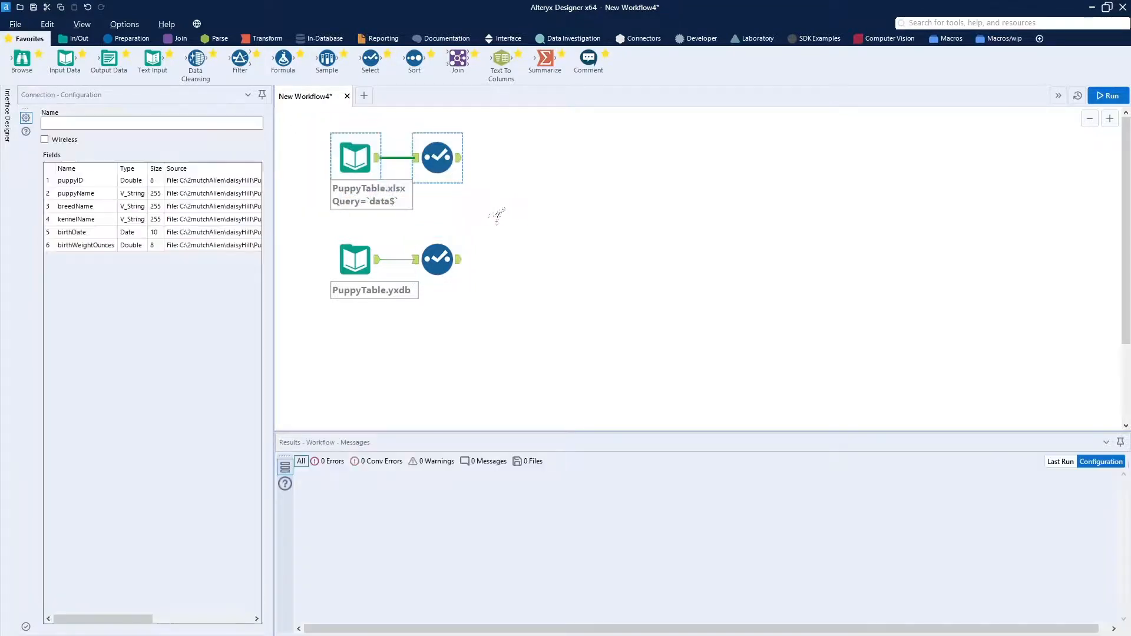
key("Delete")
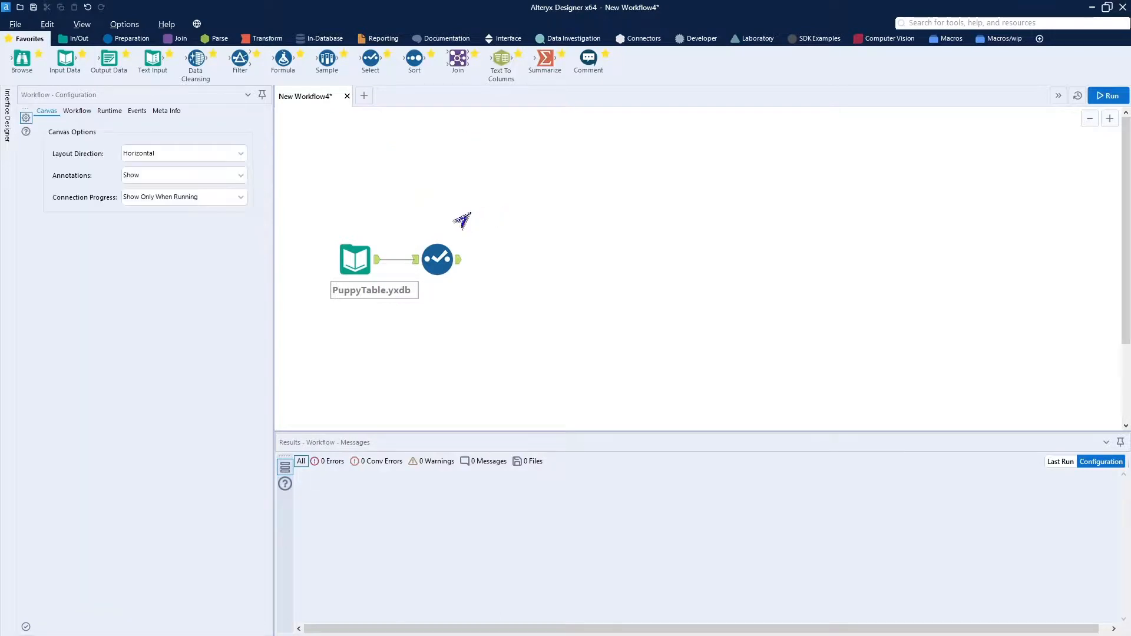
left_click_drag(310, 211, 500, 348)
left_click_drag(442, 257, 443, 165)
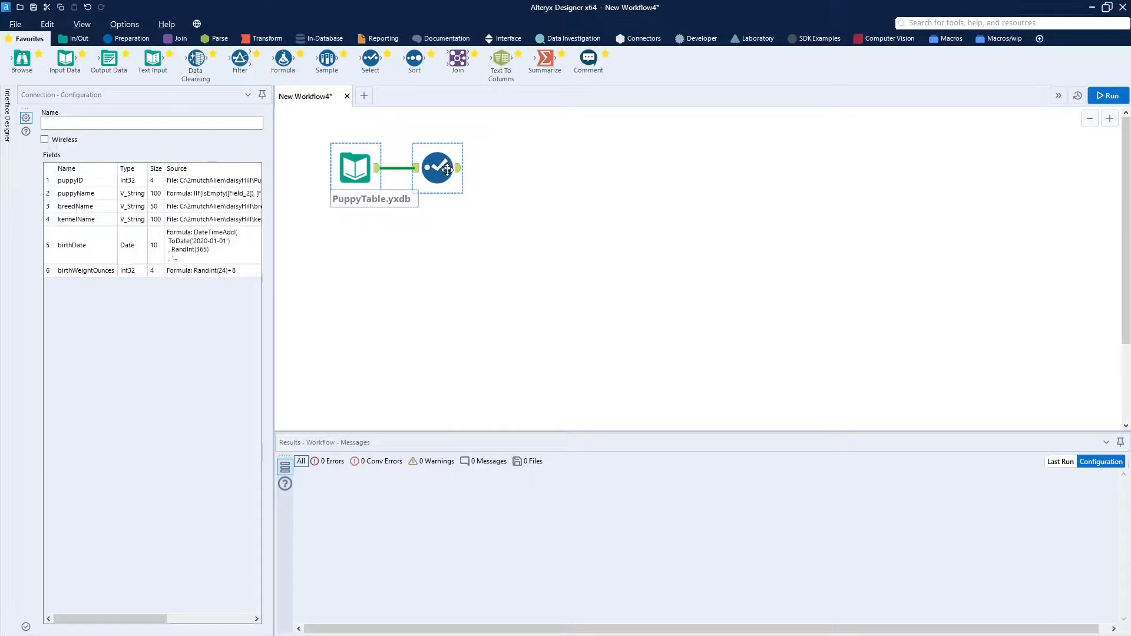
Run the workflow and view the Select tool's output data.
left_click(1101, 98)
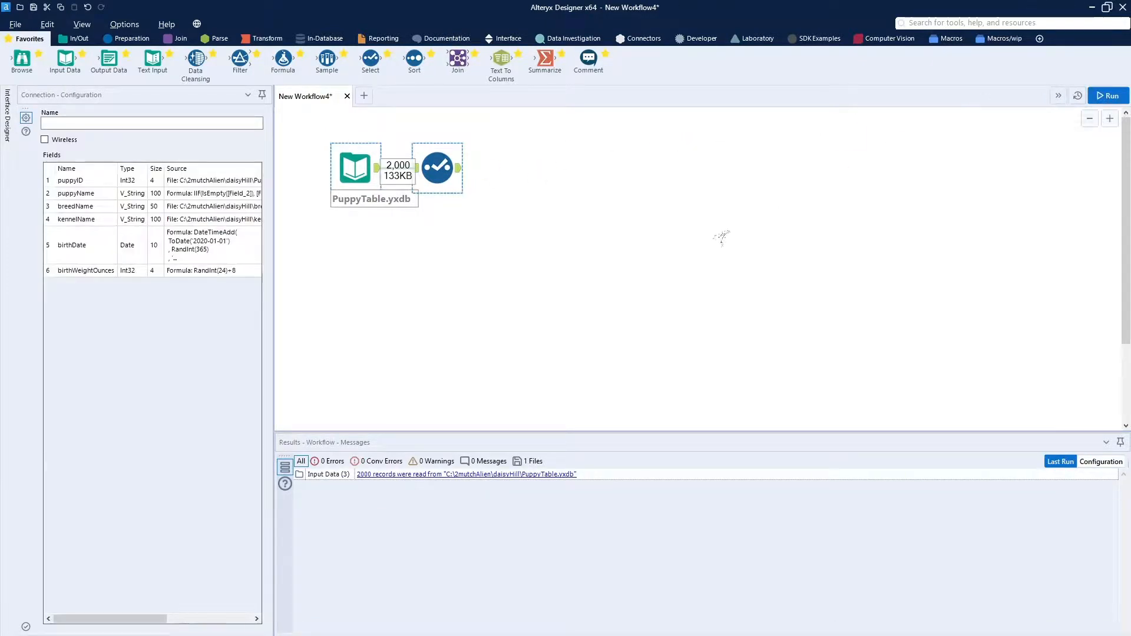
left_click(439, 167)
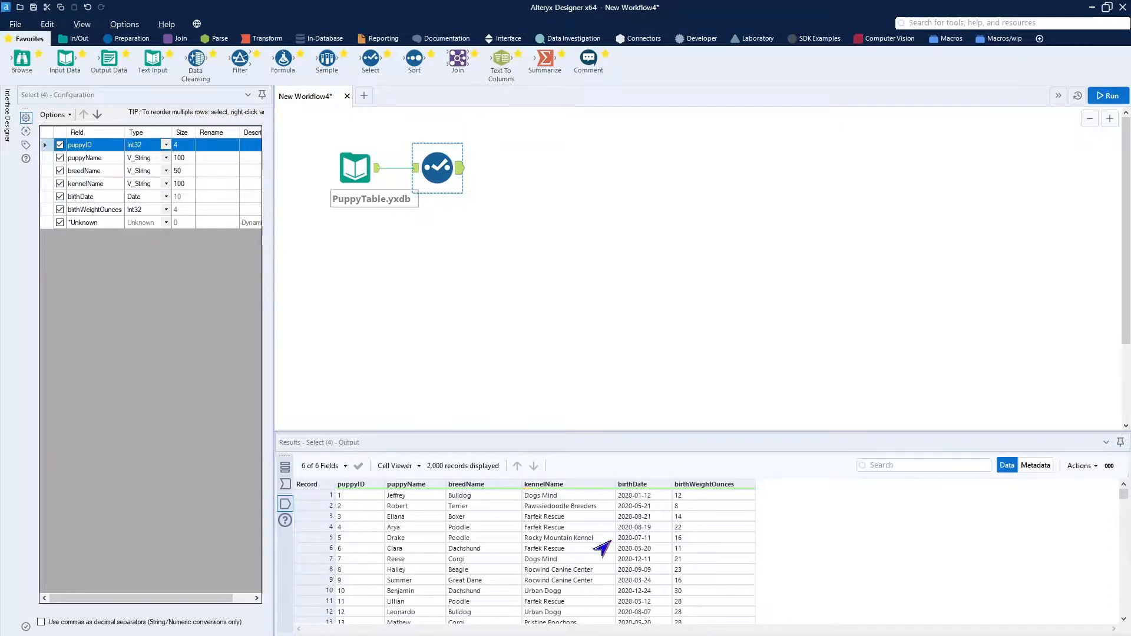
Add an Output Data tool connected to the Select tool and place it close beside it.
left_click_drag(106, 59, 548, 171)
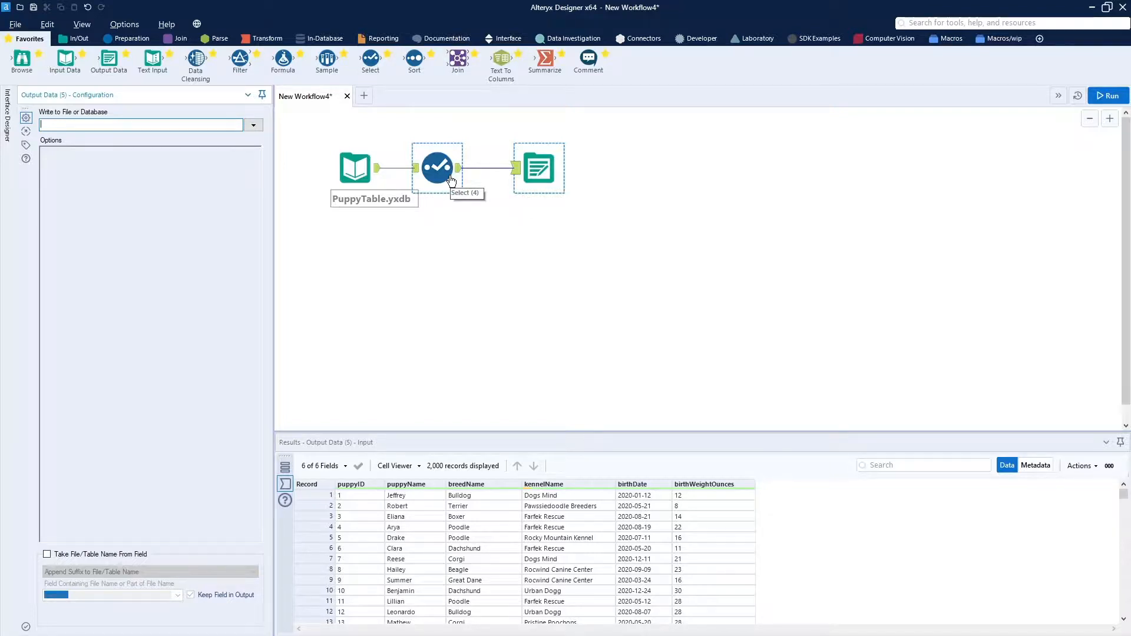
left_click(539, 170)
left_click_drag(539, 170, 525, 172)
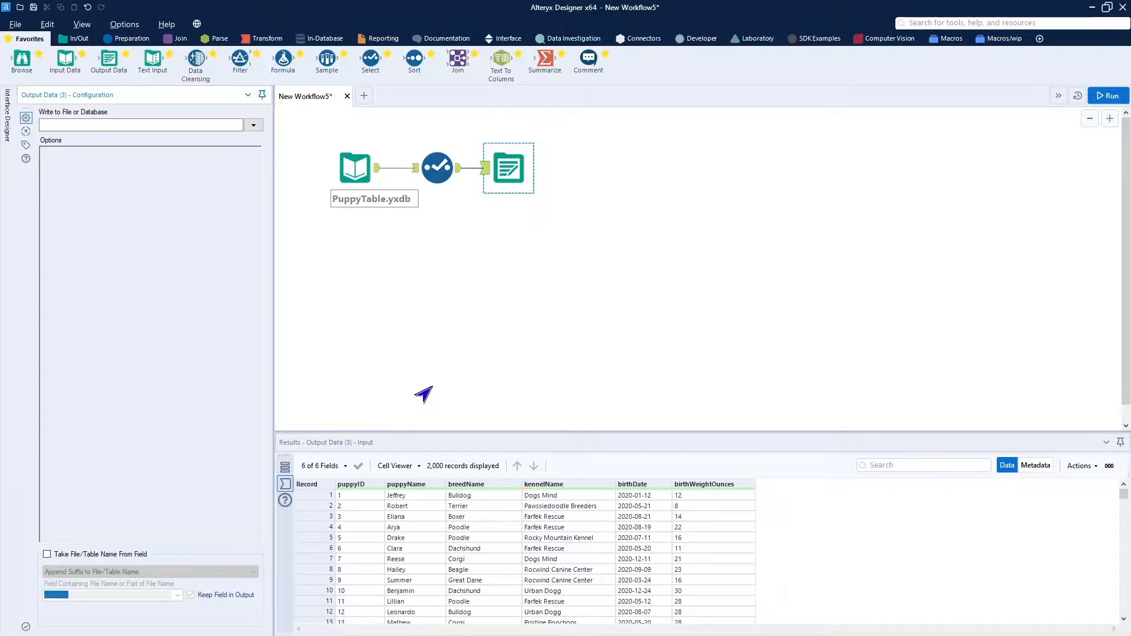
Set the output destination to the saved RDS MySQL connection with DAISYHILL.PuppyTable as the table name.
left_click(252, 124)
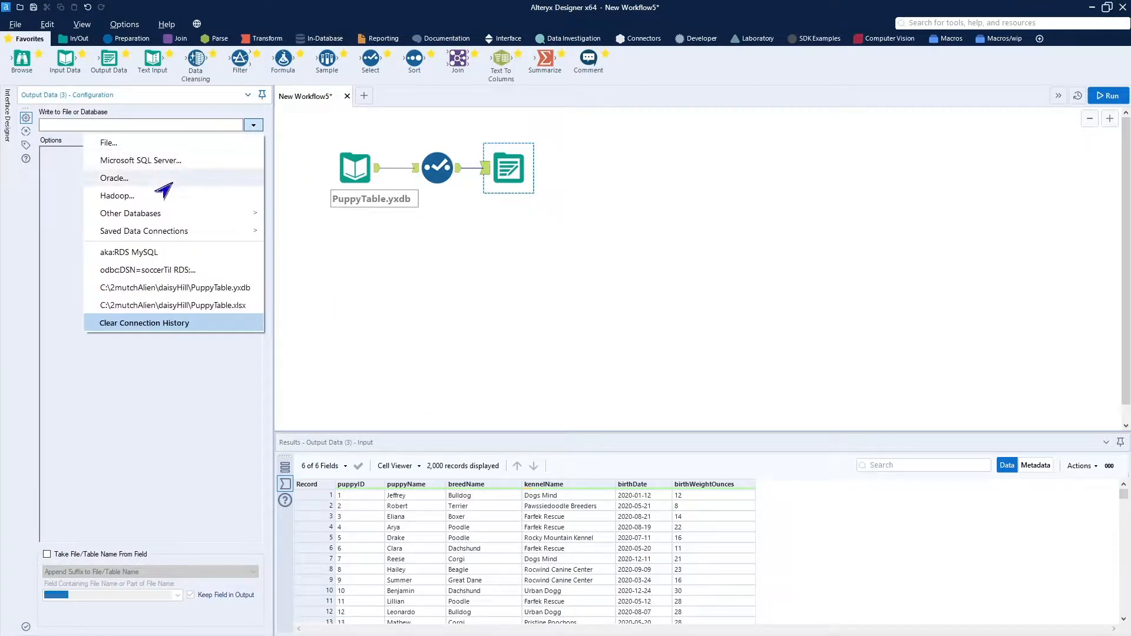
left_click(157, 256)
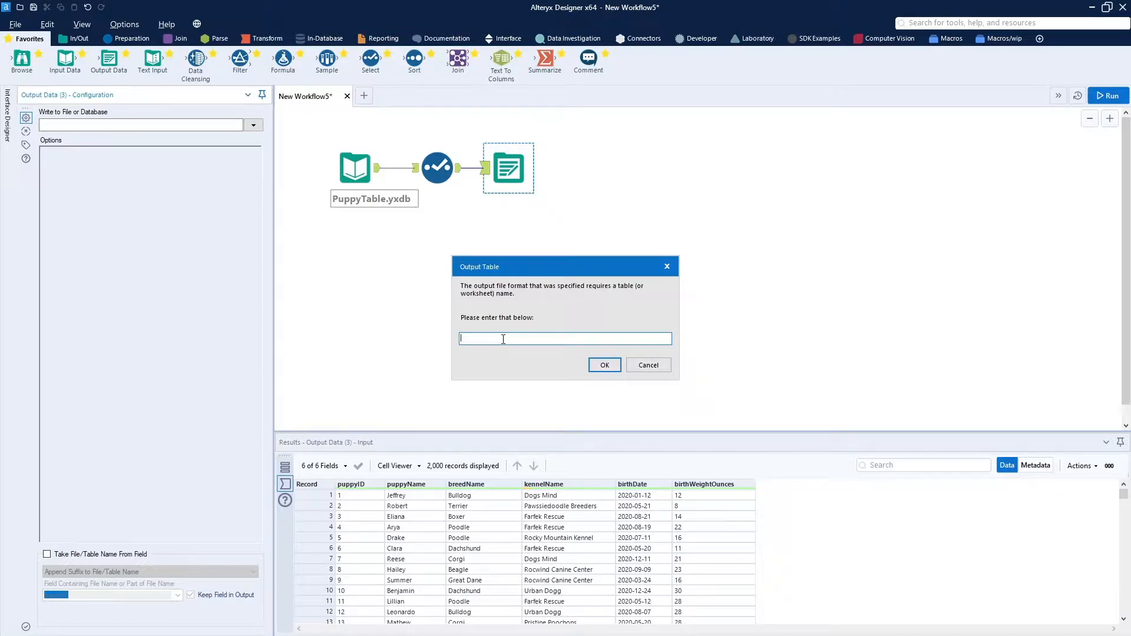
type("AISYHILL.PuppyTable")
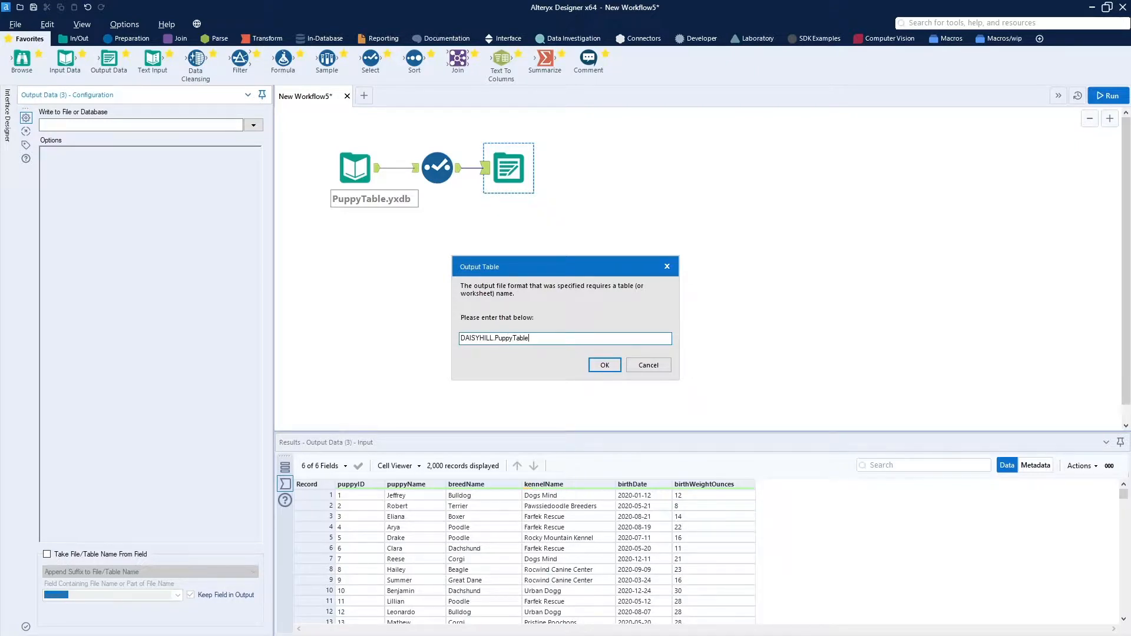
left_click(602, 366)
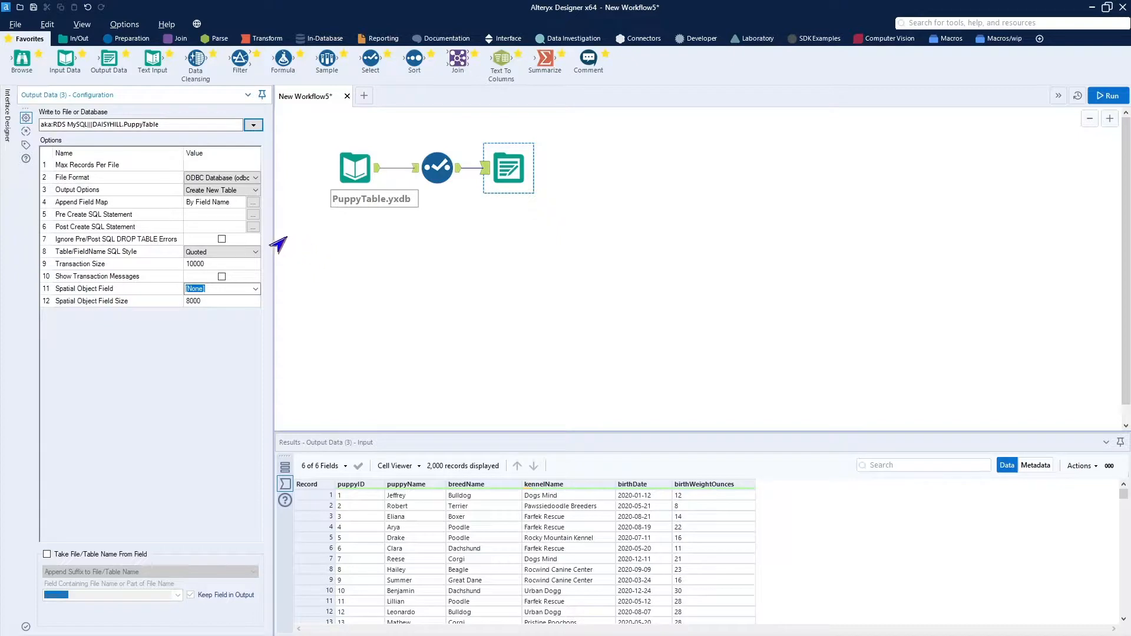
Keep Create New Table as the output option and set the Table/FieldName SQL Style to None.
left_click(225, 194)
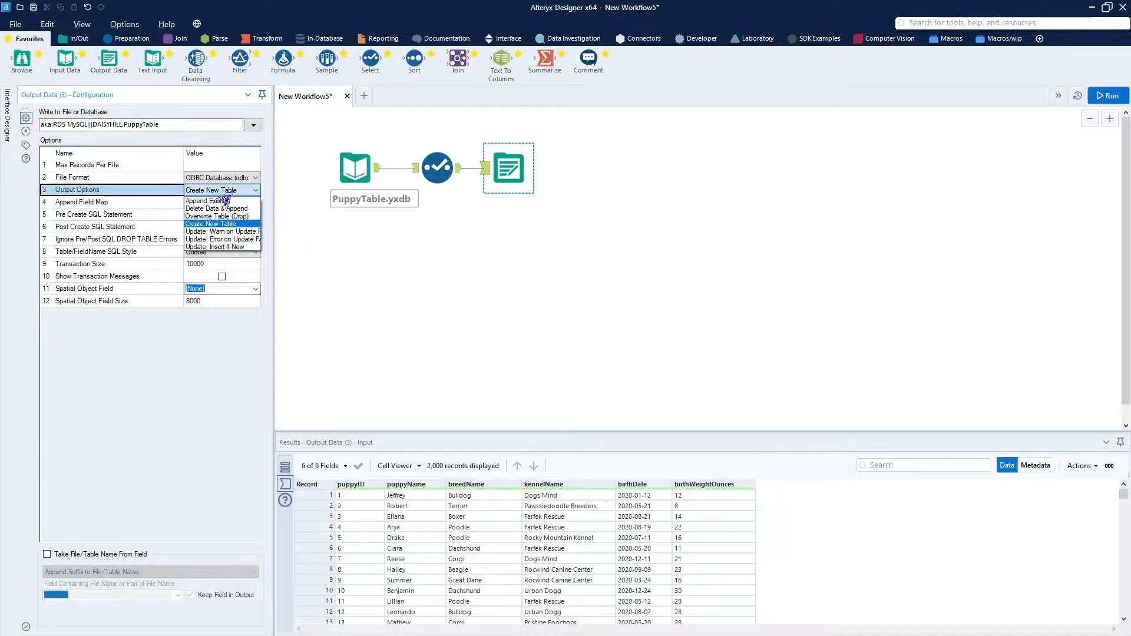
left_click(219, 226)
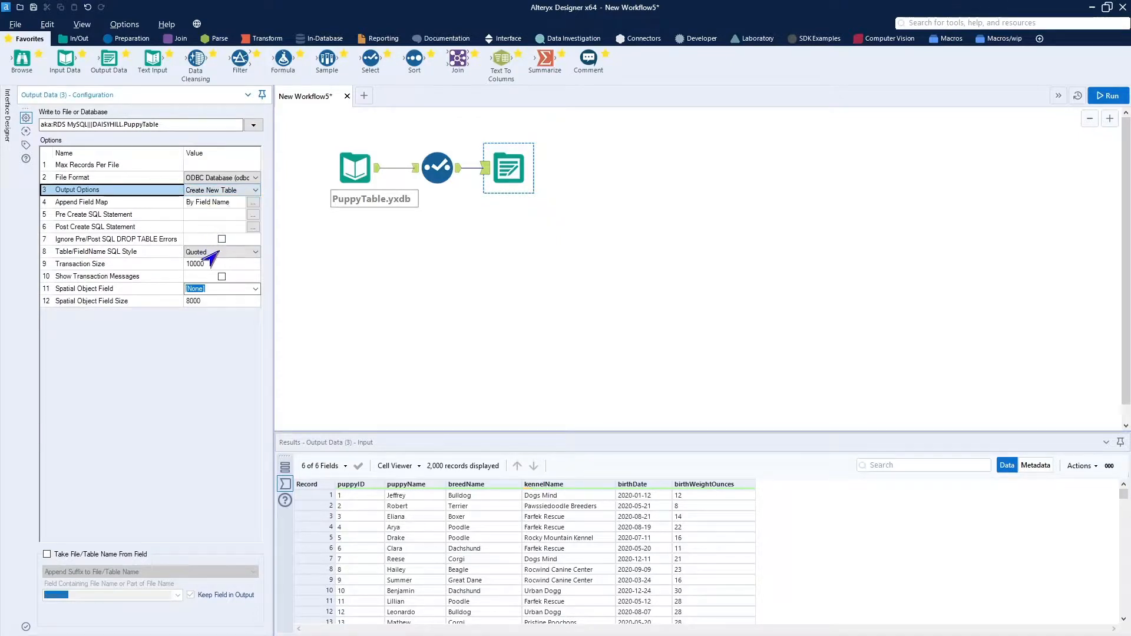
left_click(217, 251)
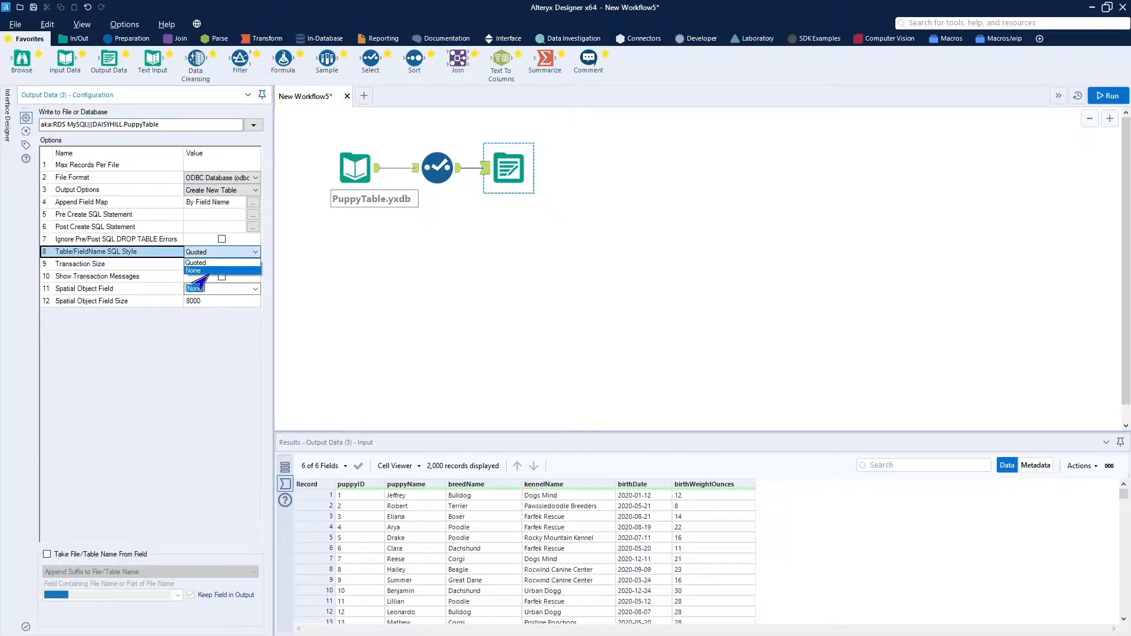
left_click(206, 271)
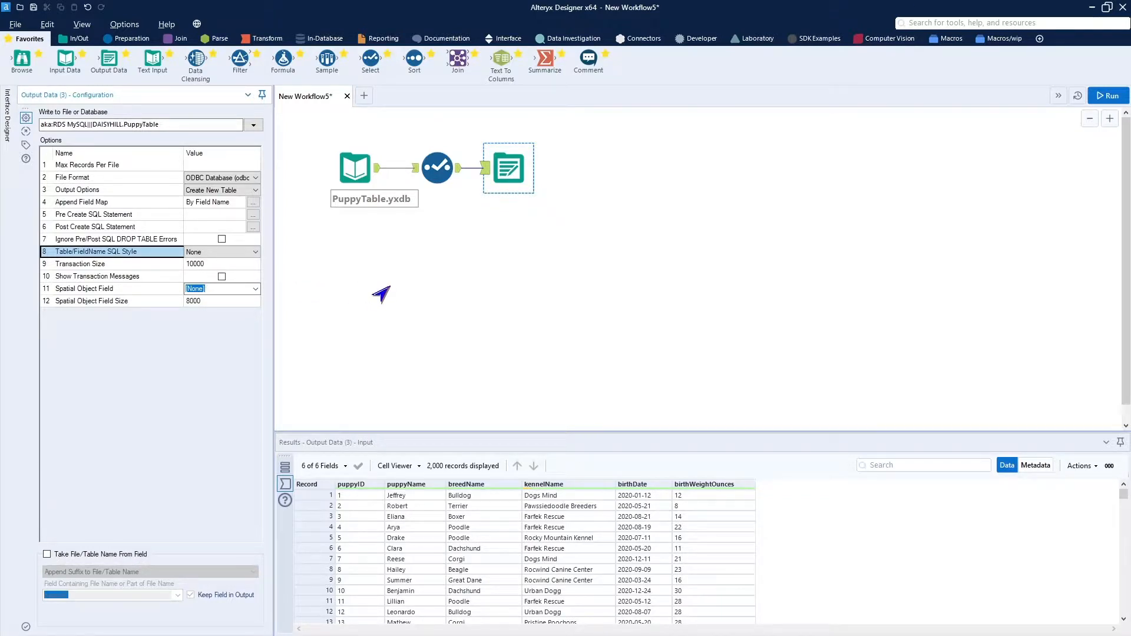
left_click(389, 287)
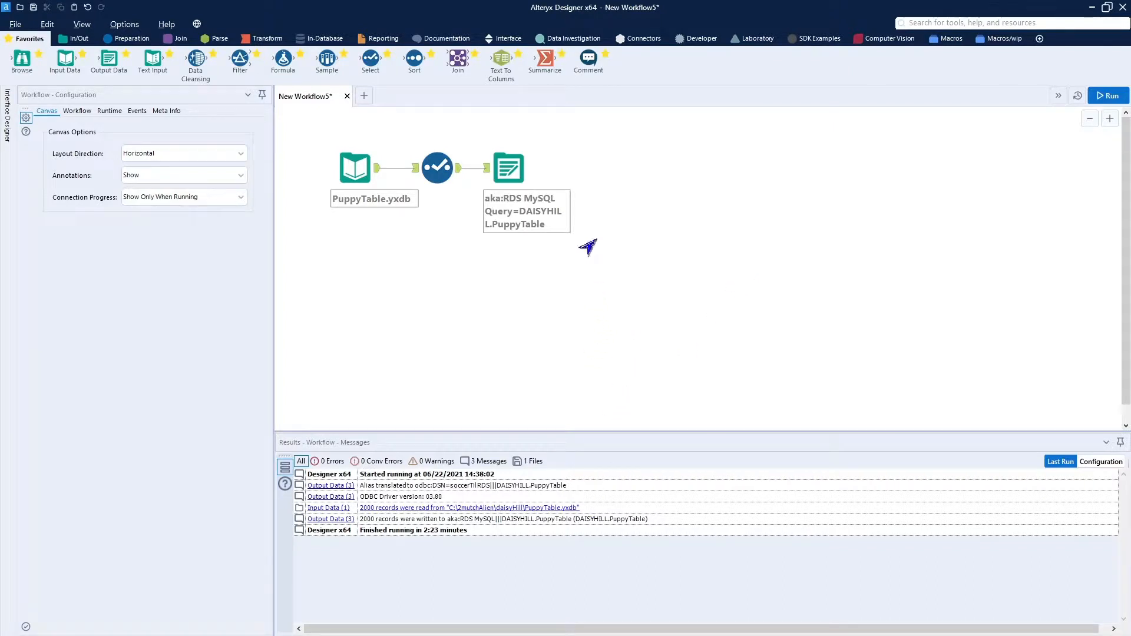
Review the Output Data tool's configuration and input data after the run.
left_click(507, 167)
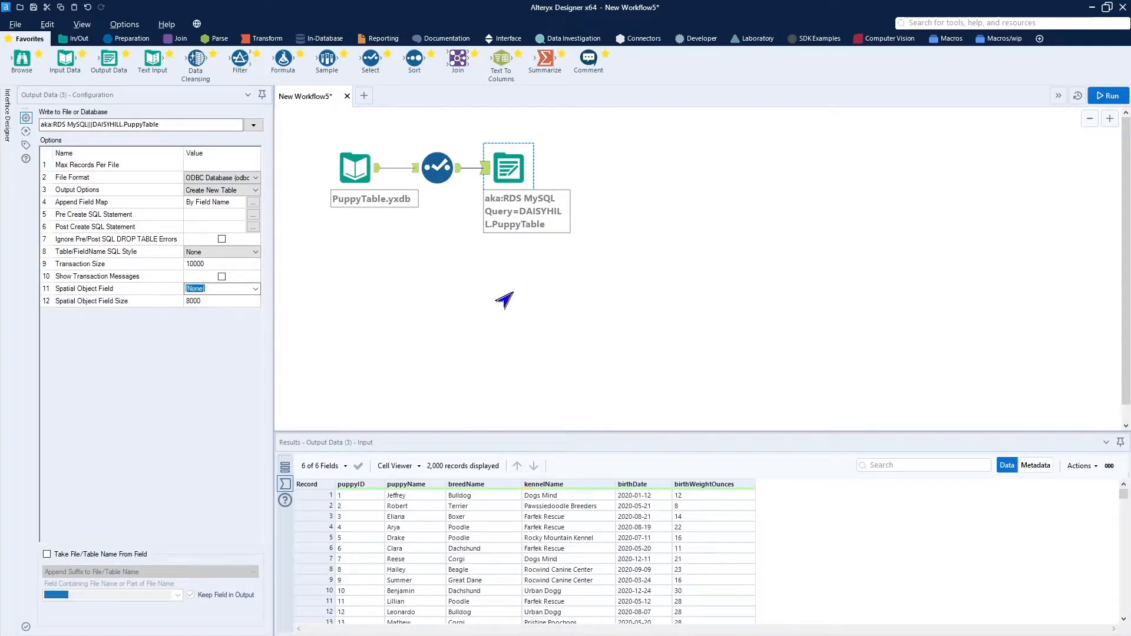
left_click(504, 301)
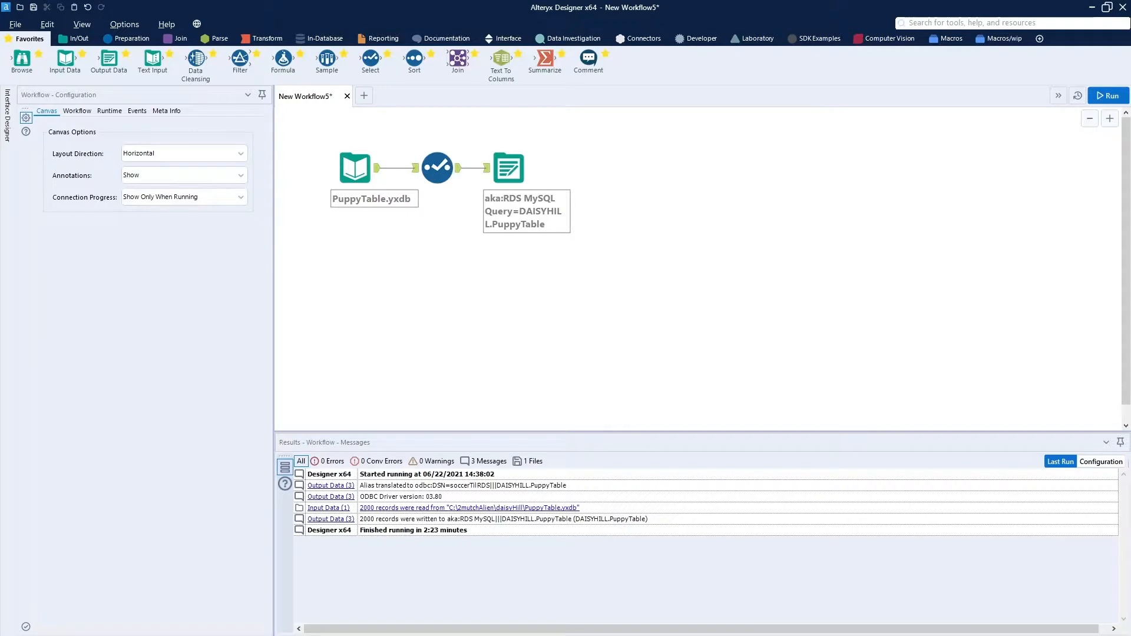
Switch to MySQL Workbench and refresh the DAISYHILL schema.
left_click_drag(1130, 79, 556, 28)
double_click(552, 27)
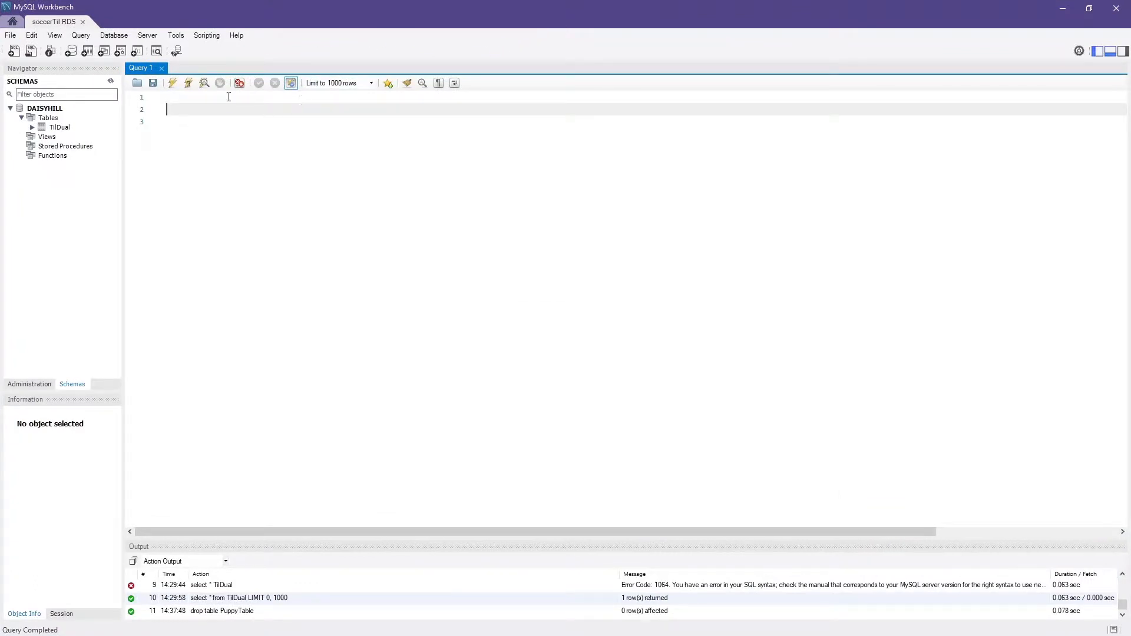
right_click(40, 110)
left_click(72, 268)
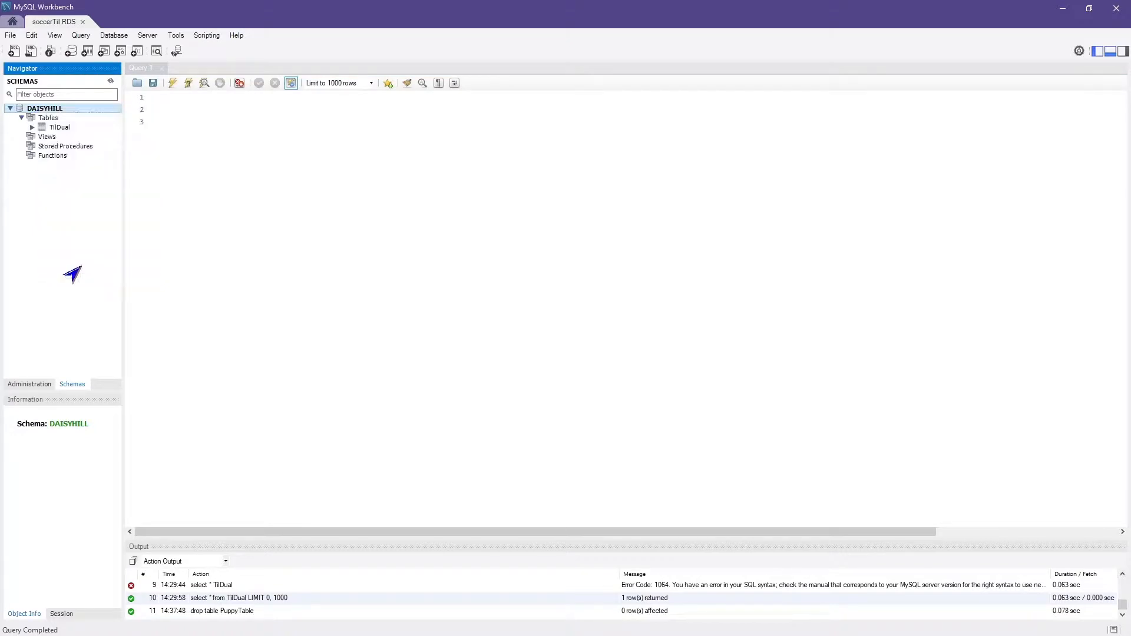
Write the query "Select * from PuppyTable" in the SQL editor and execute it.
left_click_drag(65, 127, 224, 113)
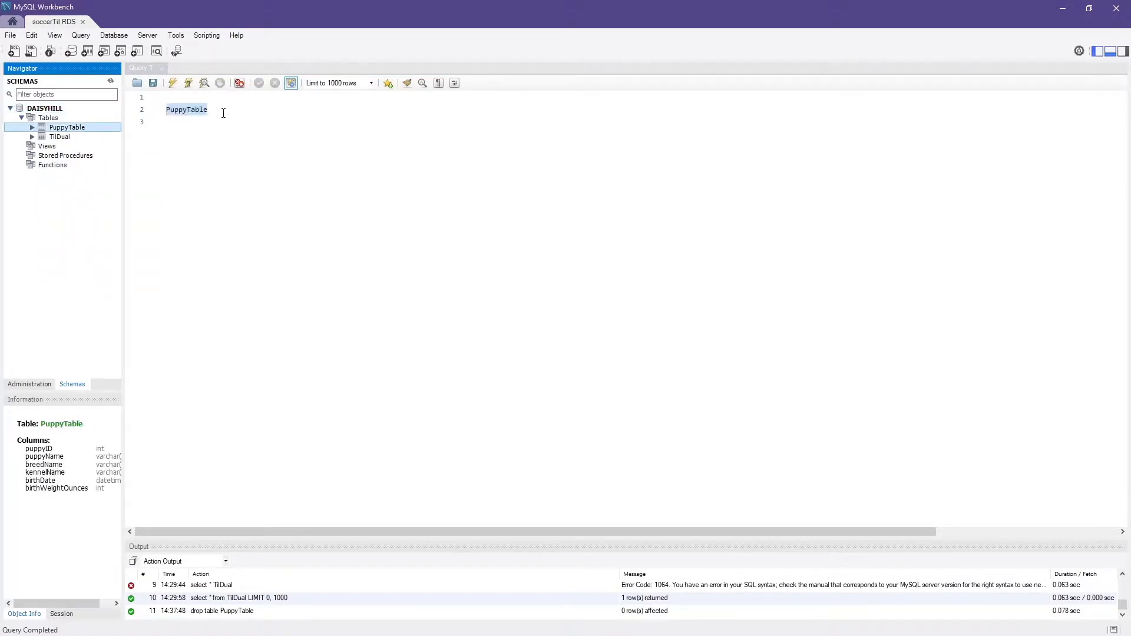
left_click(166, 111)
key("Home")
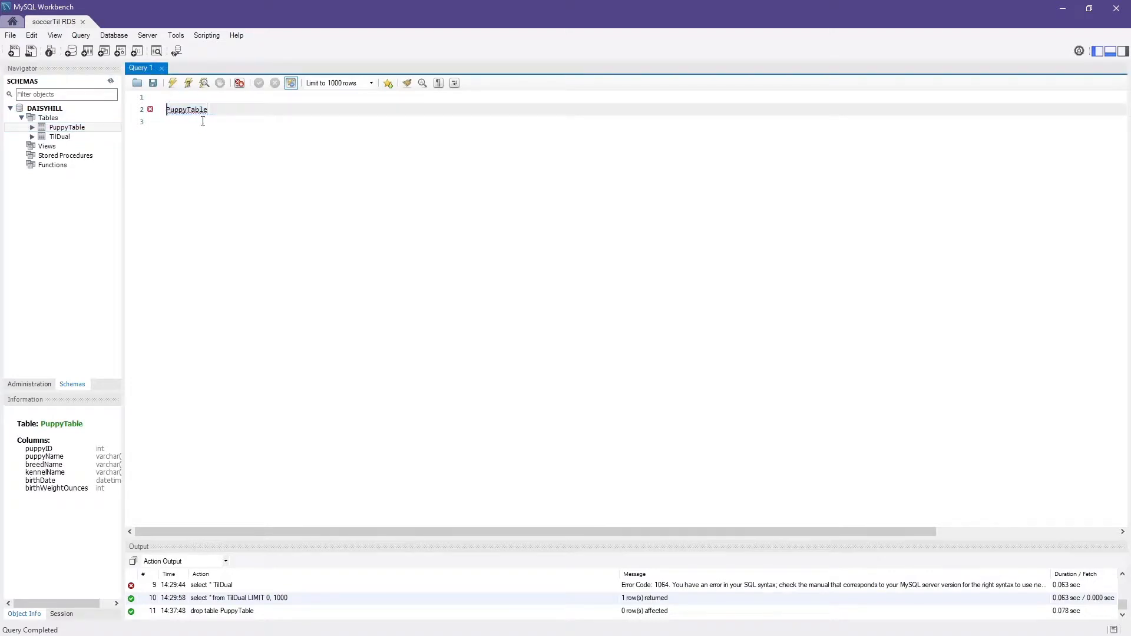
type("Select ")
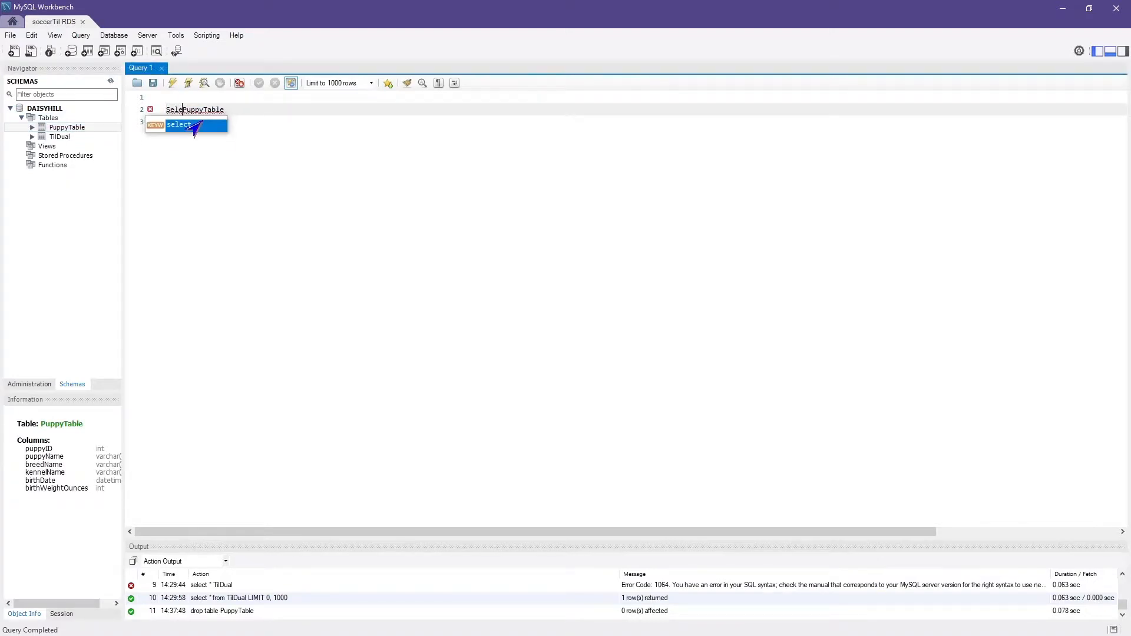
type("* from")
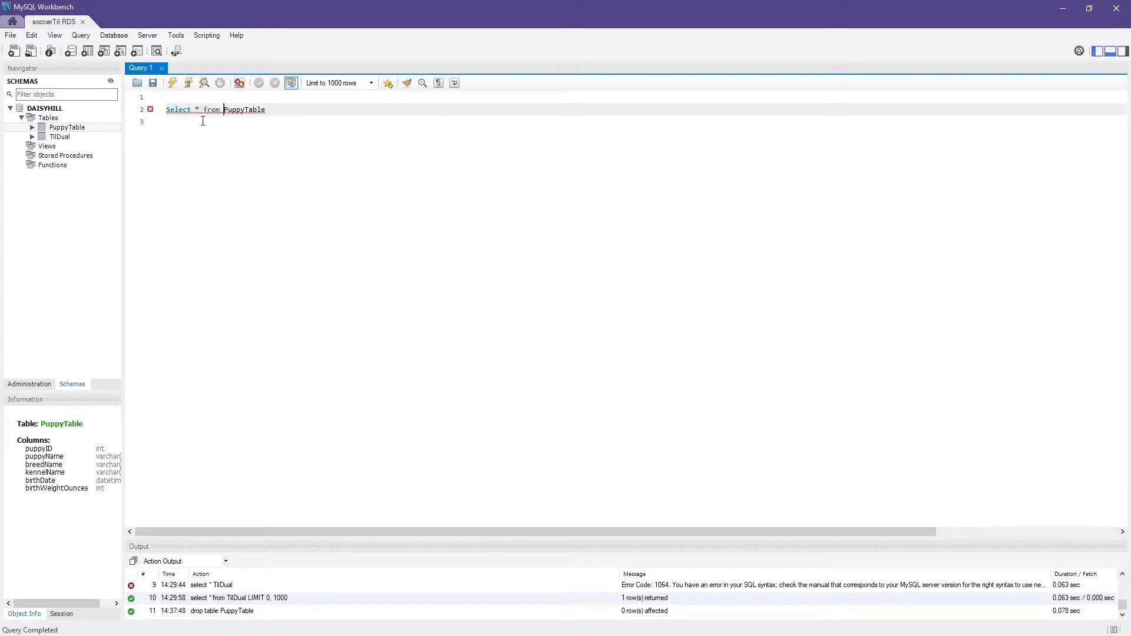
left_click(172, 83)
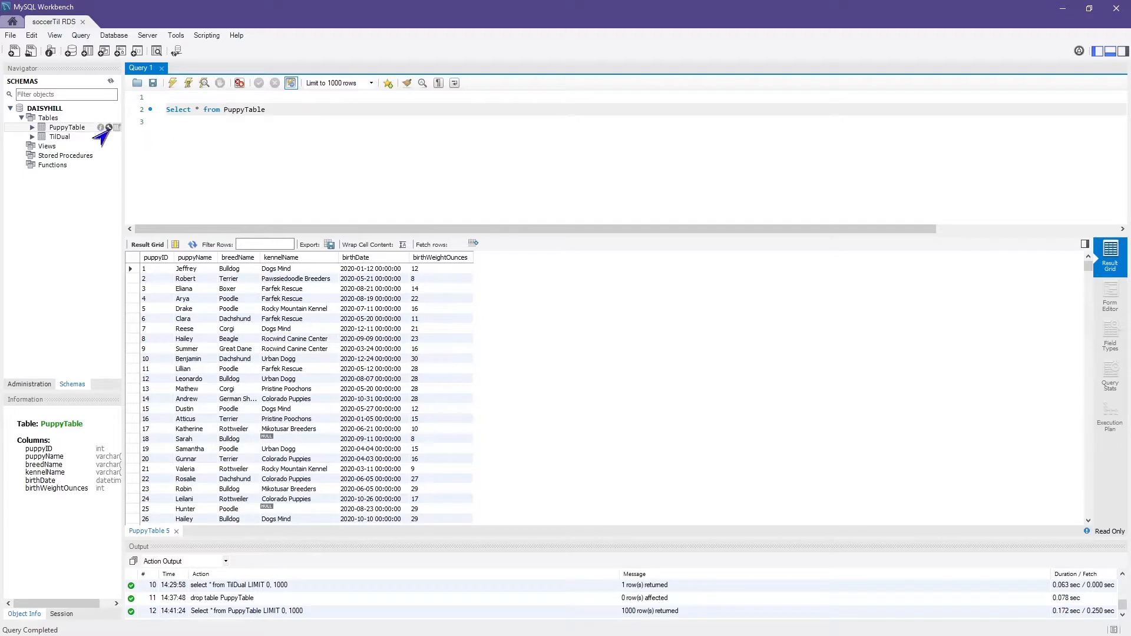
Send PuppyTable's create statement to the SQL editor to inspect its column types, and return to Alteryx Designer.
right_click(57, 130)
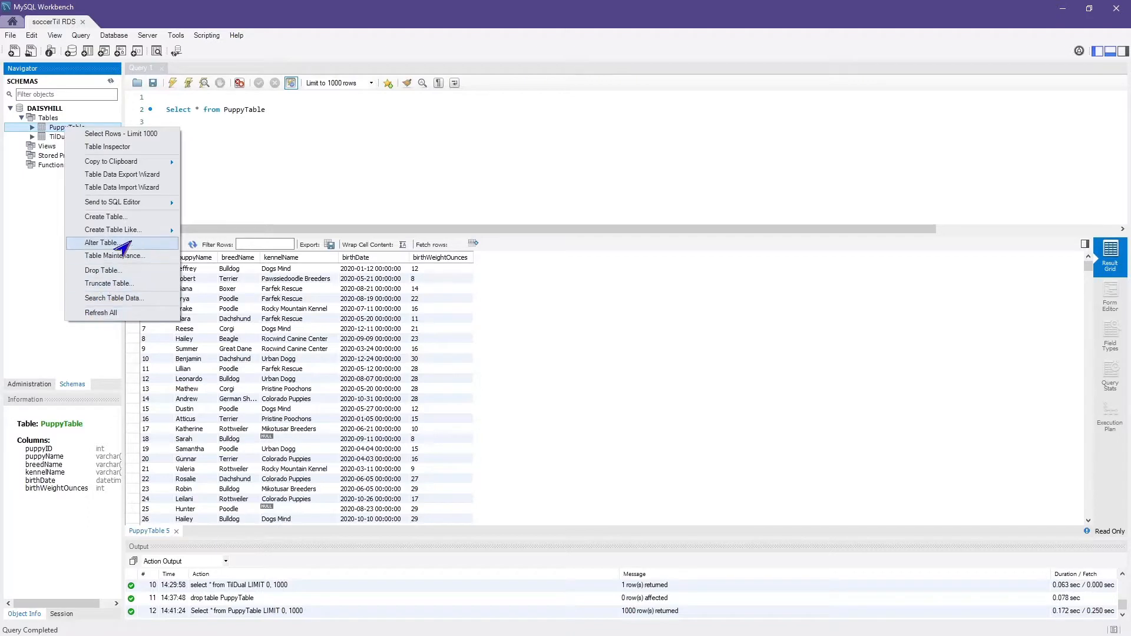
mouse_move(142, 202)
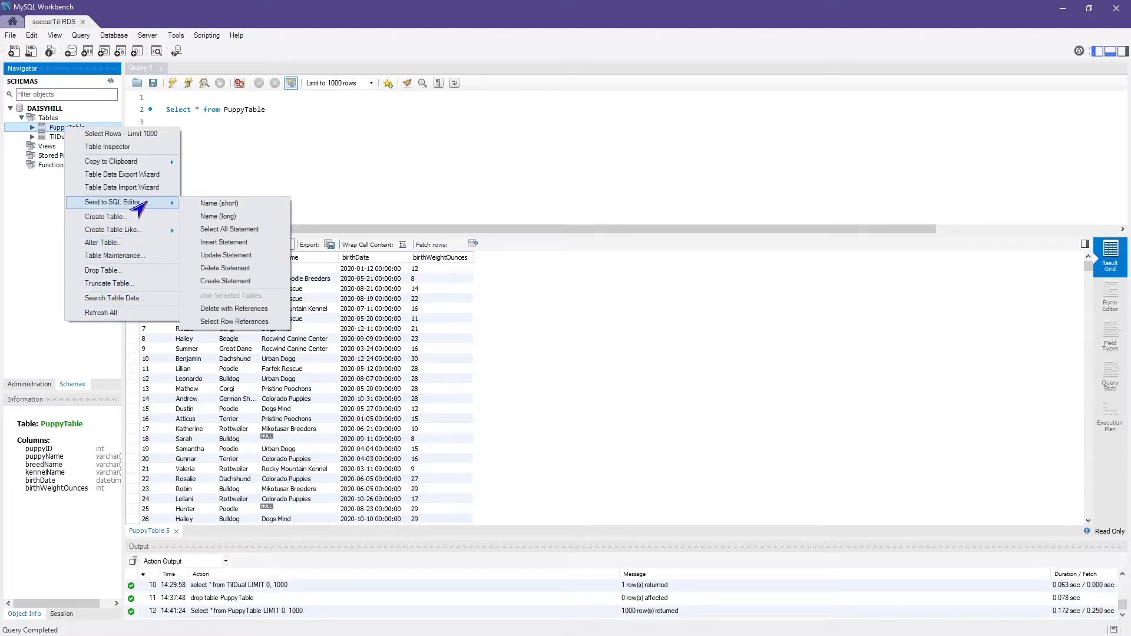
left_click(218, 283)
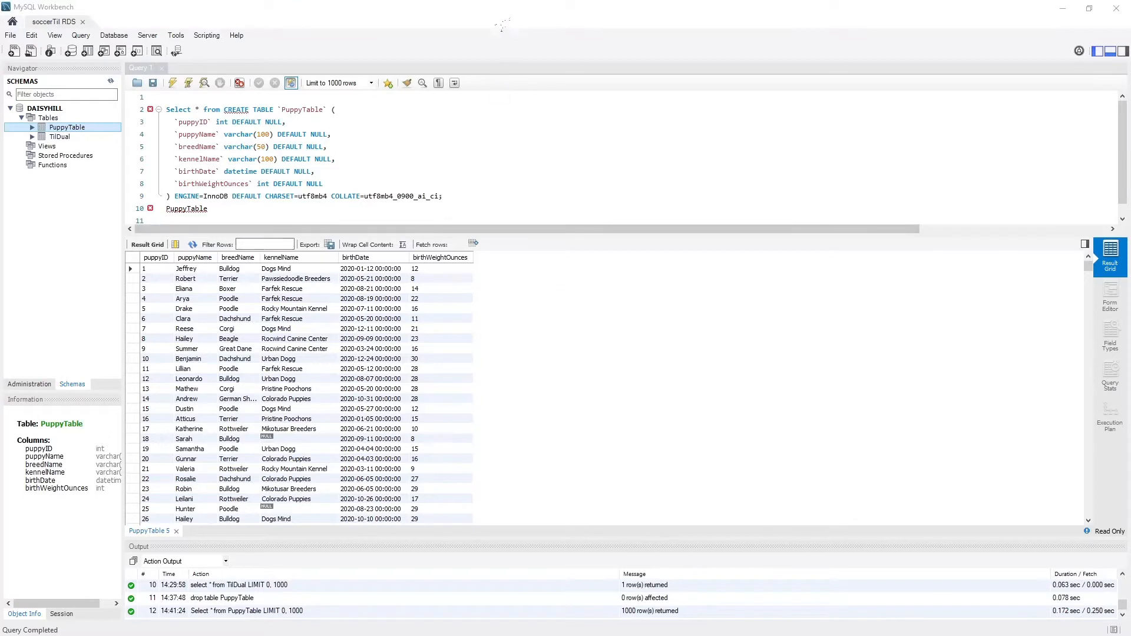
left_click(502, 26)
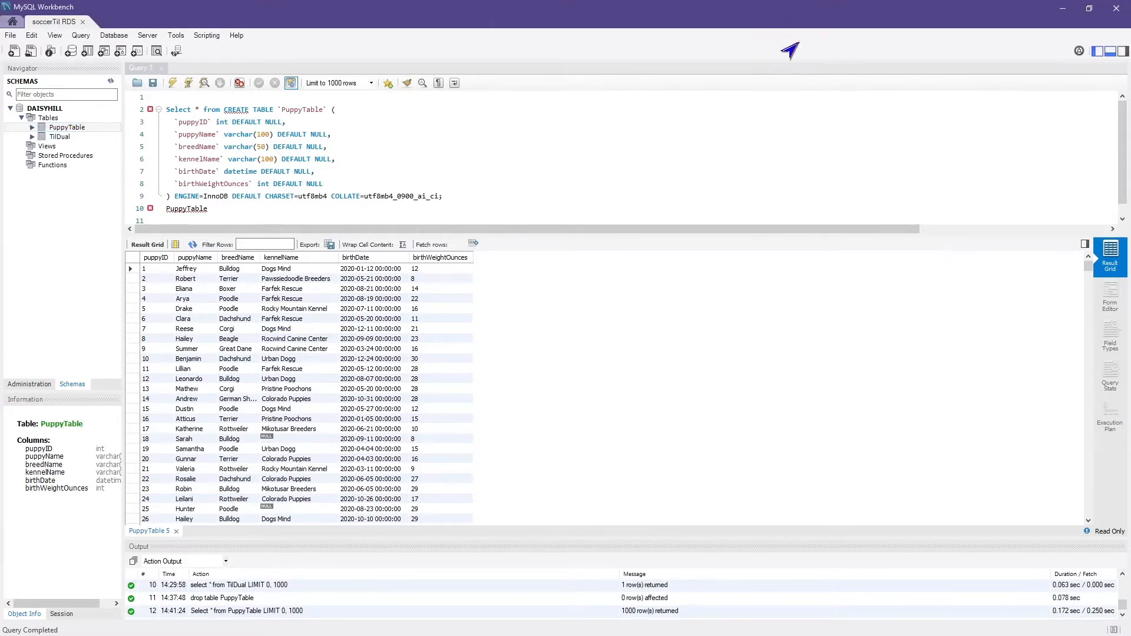
left_click_drag(920, 7, 1130, 298)
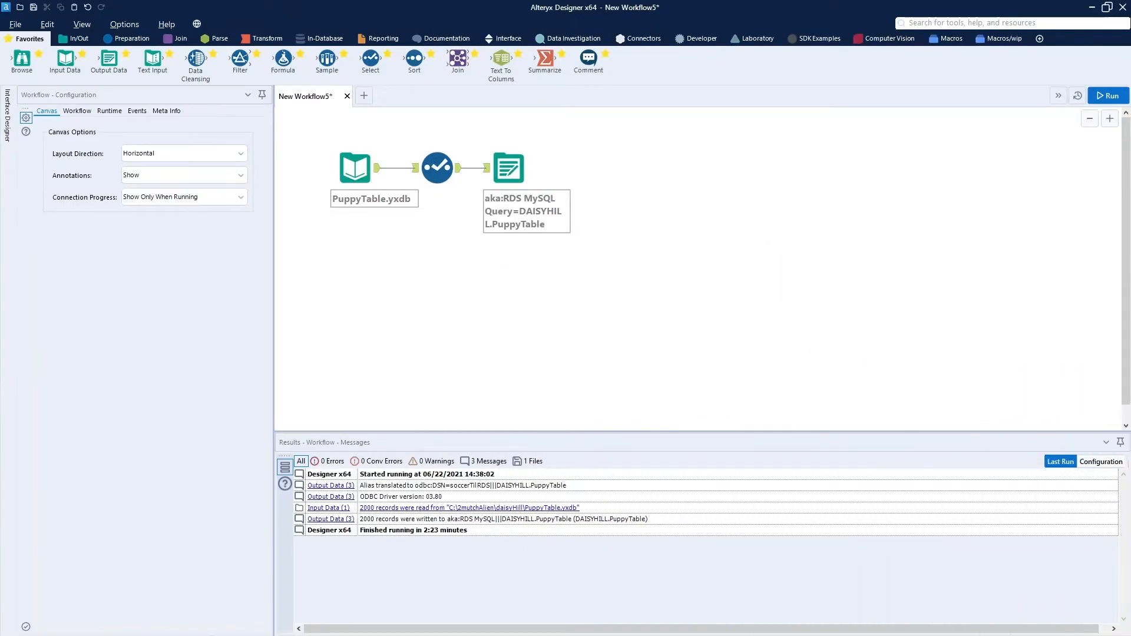